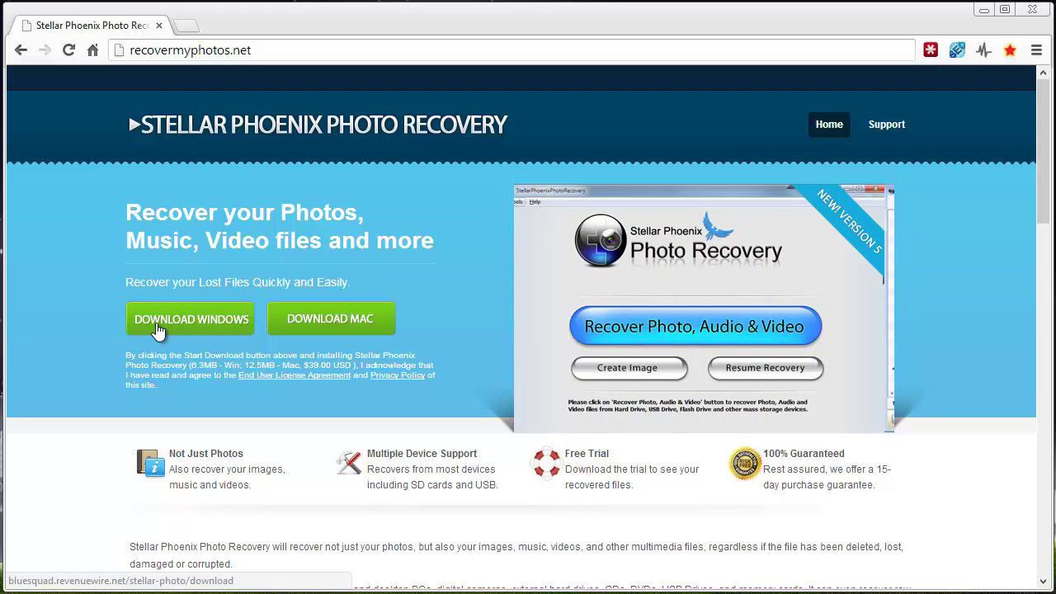
- Scroll through the recovermyphotos.net product page and its Features list
scroll(345, 363, "down", 3)
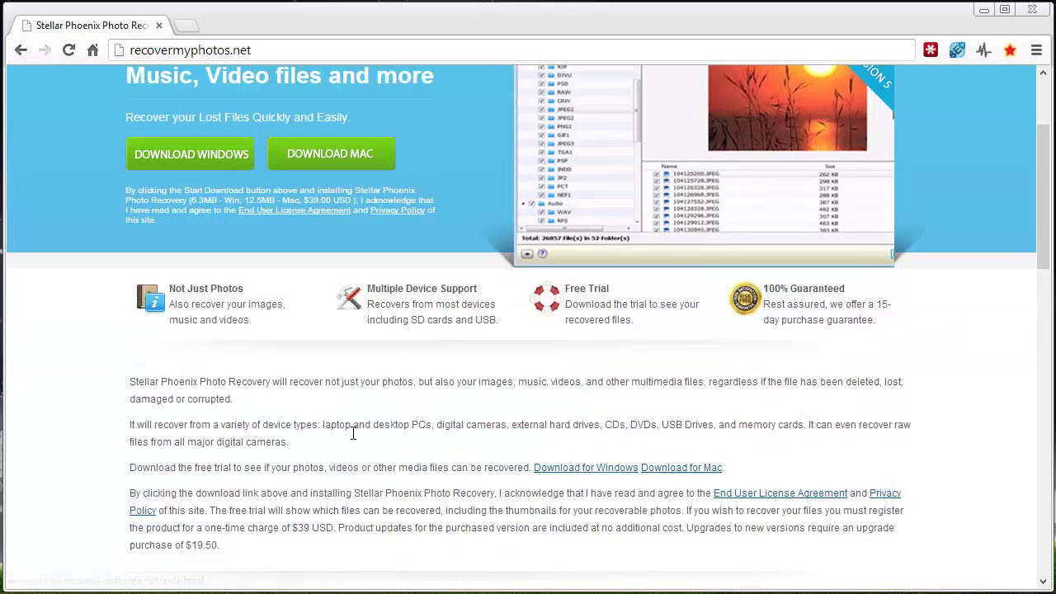
scroll(396, 406, "down", 4)
scroll(401, 365, "down", 1)
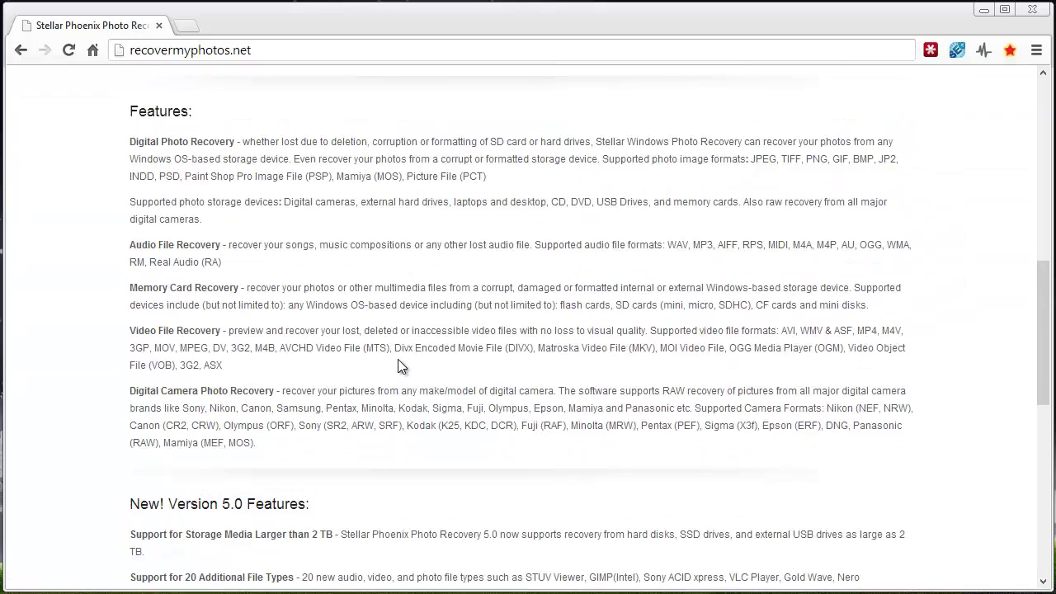
scroll(401, 366, "down", 1)
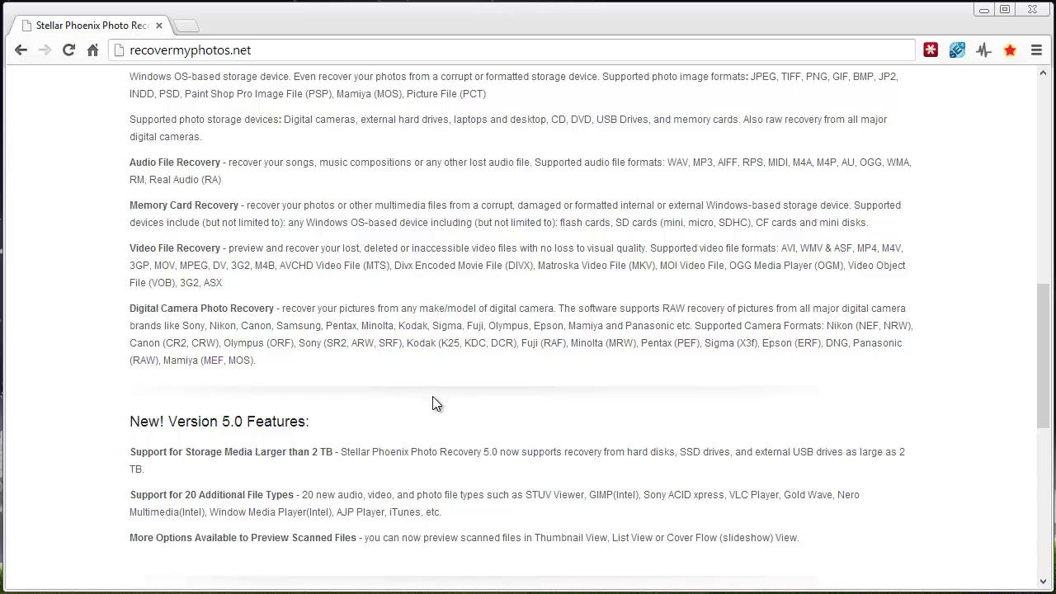
scroll(433, 396, "up", 10)
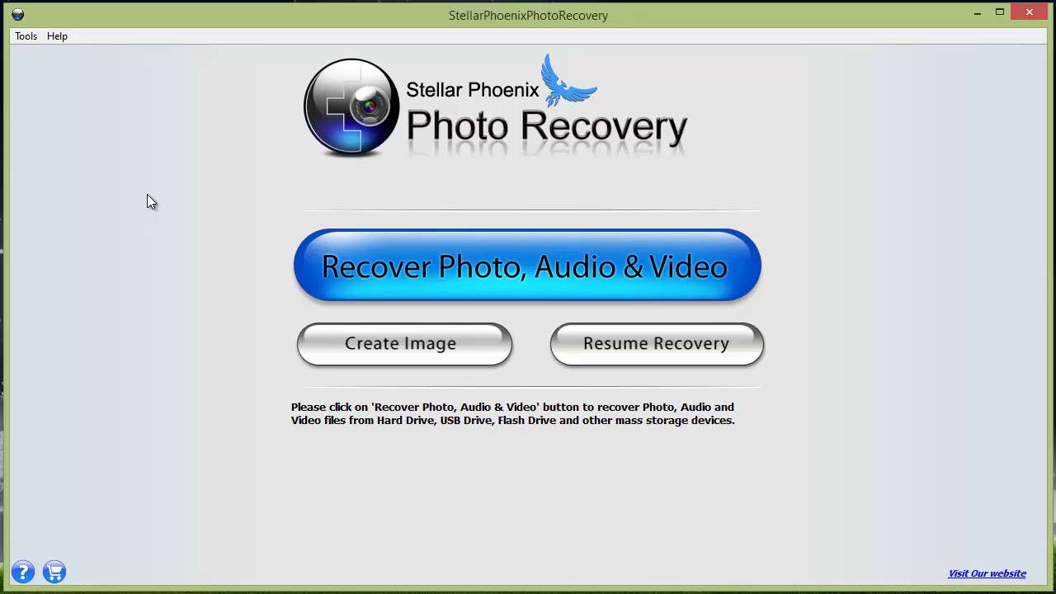
- Choose Recover Photo, Audio & Video to reach the Select Media For Recovery screen
left_click(450, 267)
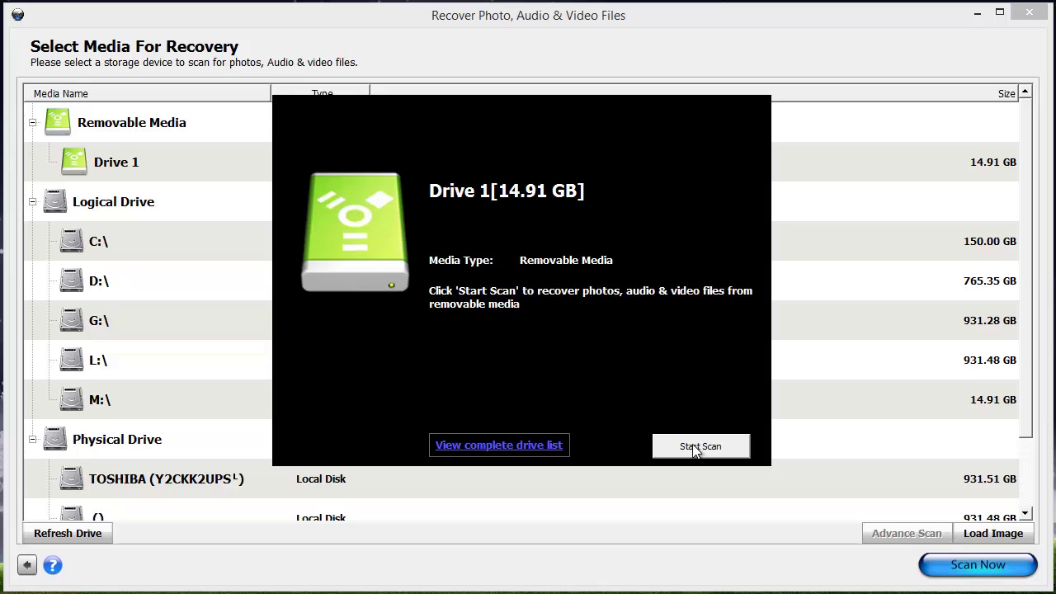
- Show the complete drive list of removable, logical and physical drives
left_click(485, 445)
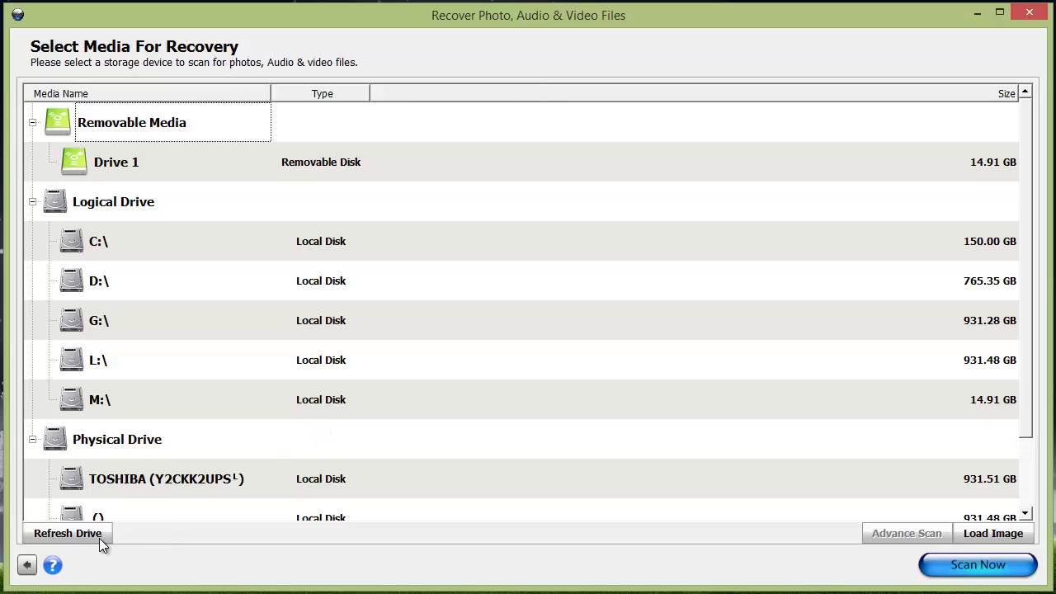
left_click(56, 537)
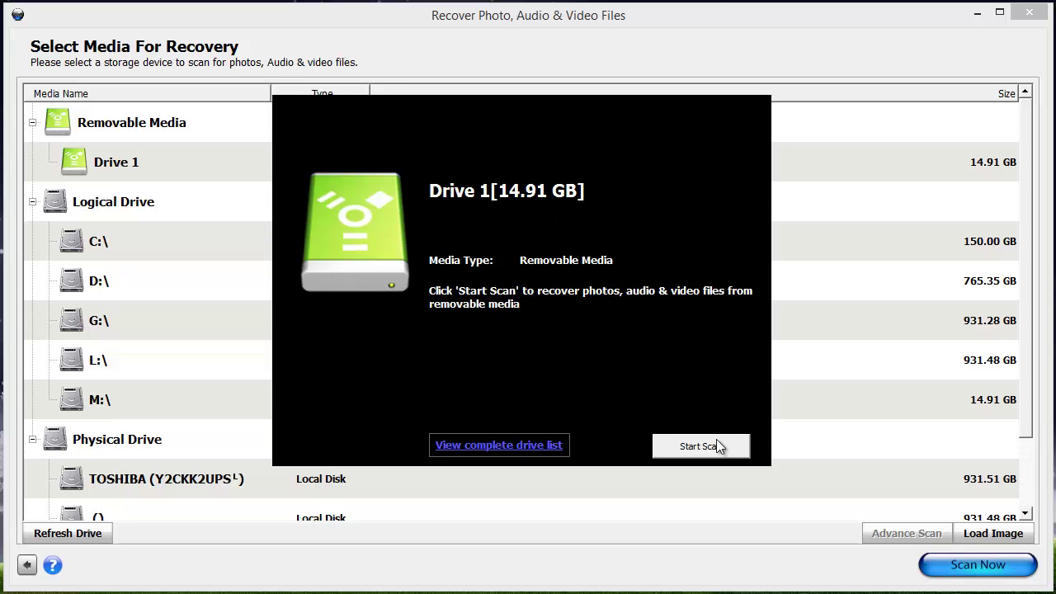
left_click(540, 449)
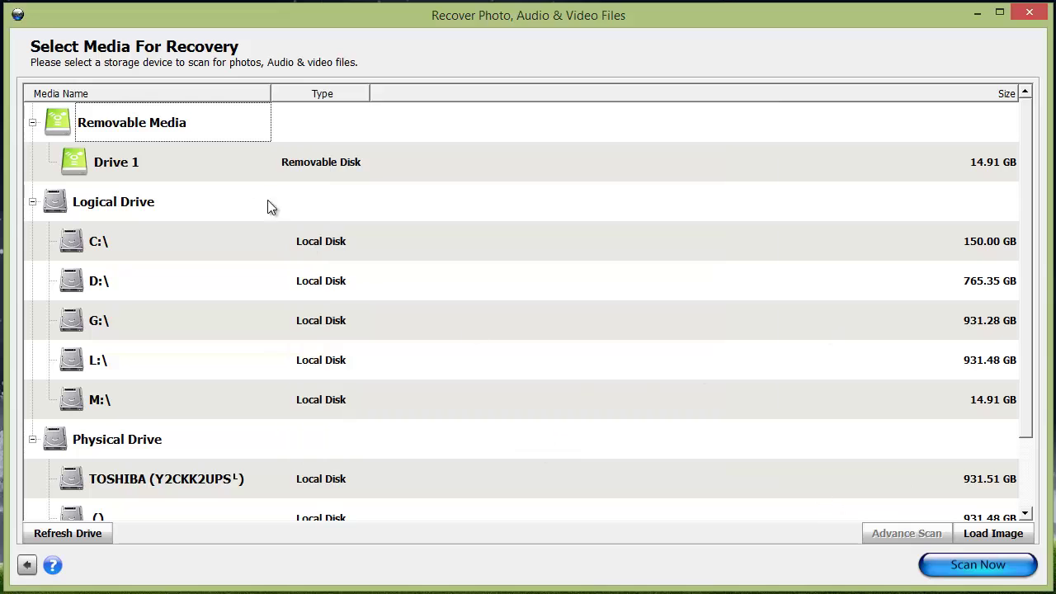
left_click(99, 166)
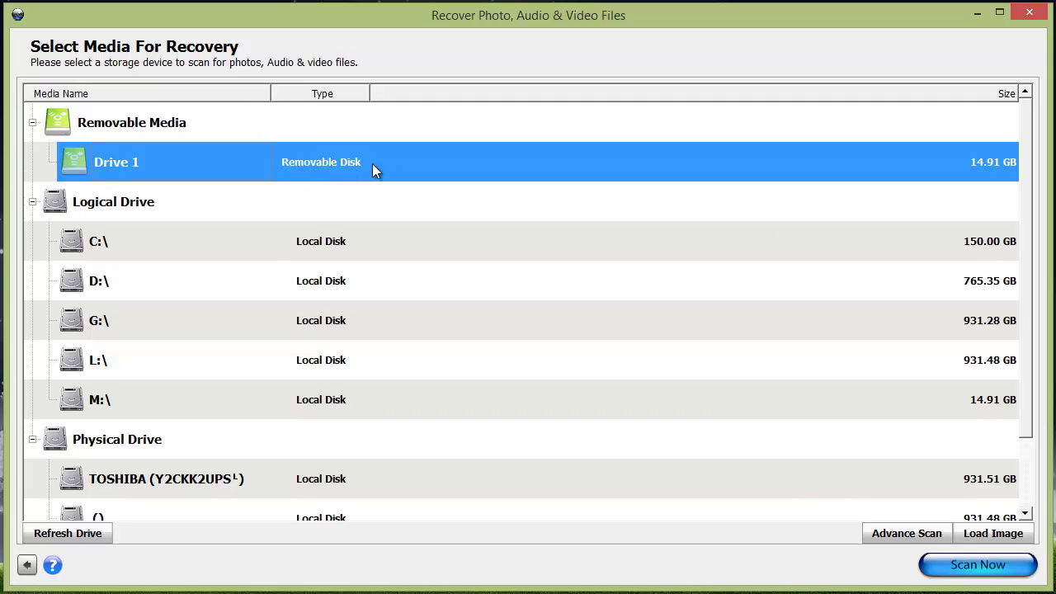
left_click(918, 533)
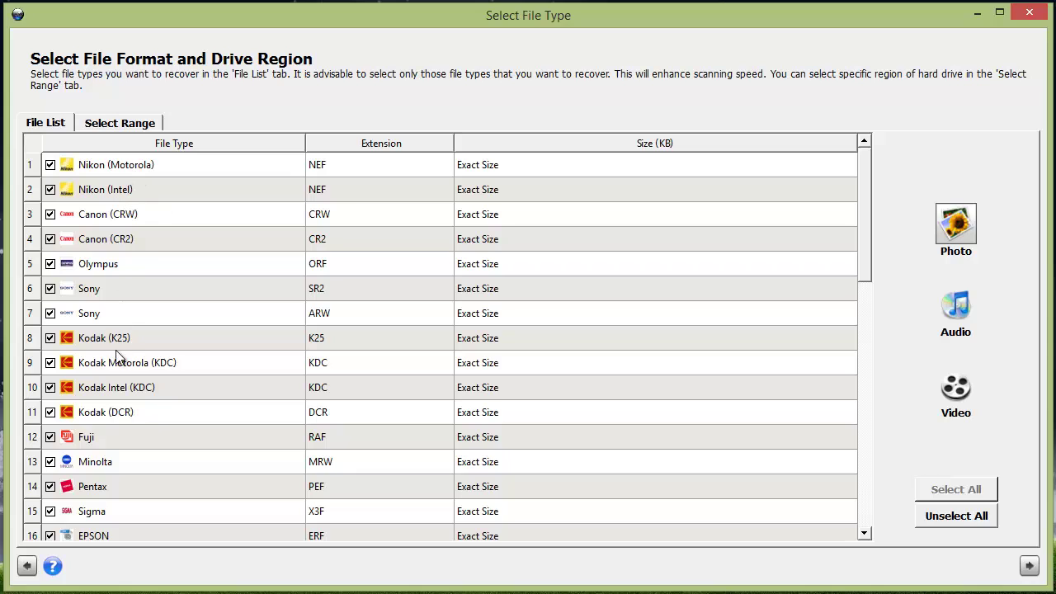
left_click_drag(866, 213, 867, 326)
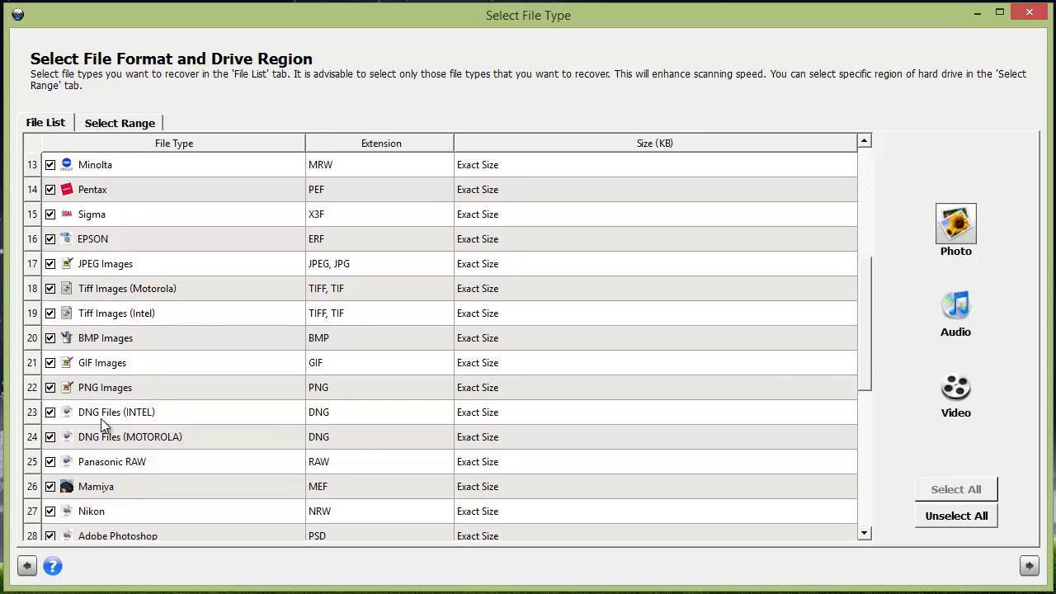
left_click_drag(866, 326, 866, 184)
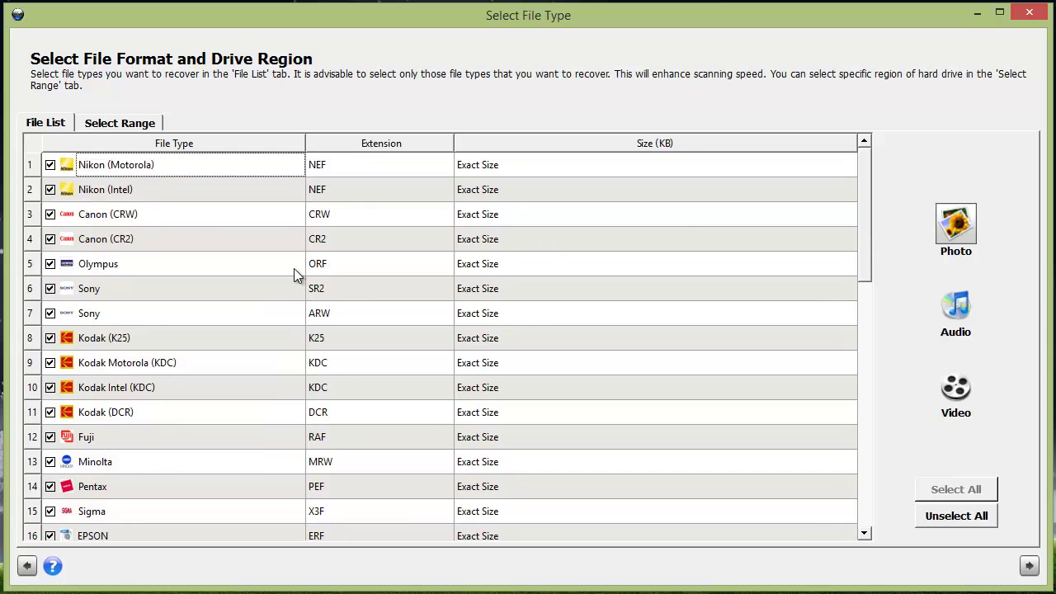
left_click(27, 566)
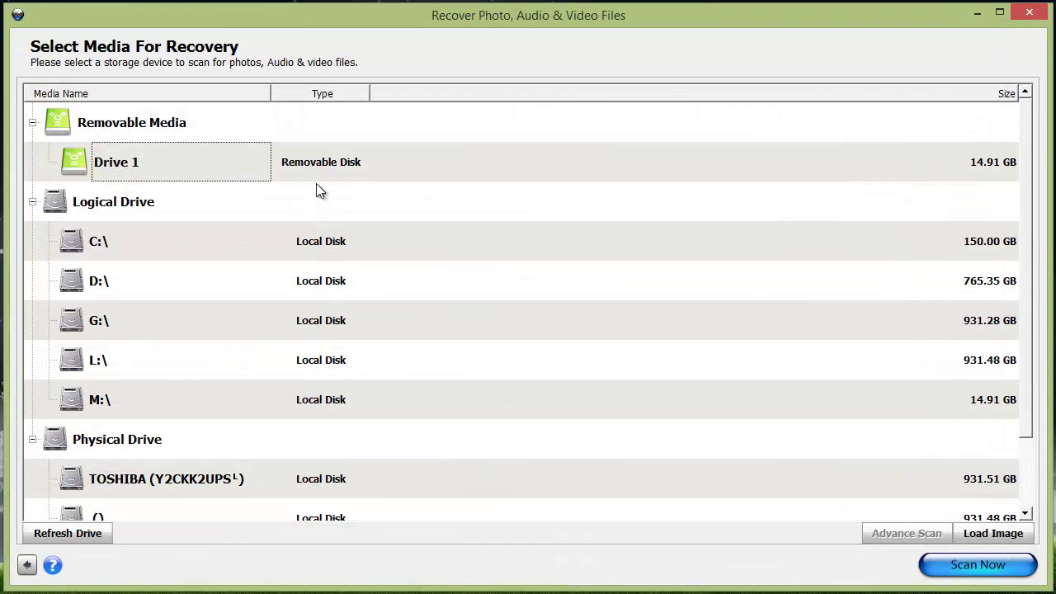
- Scan the removable Drive 1, then abort the scan early and acknowledge it
left_click(203, 165)
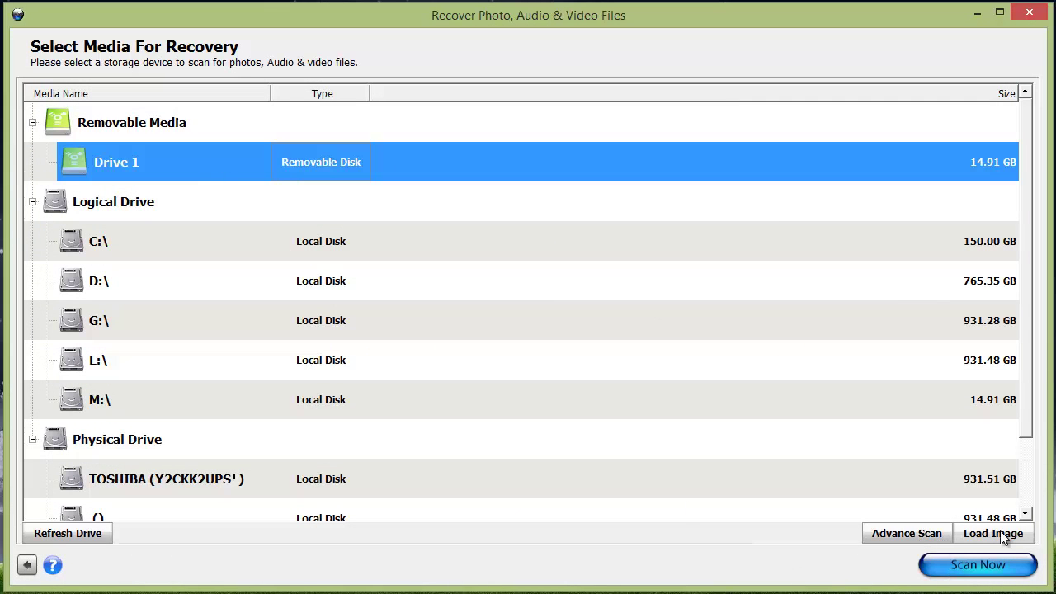
left_click(982, 571)
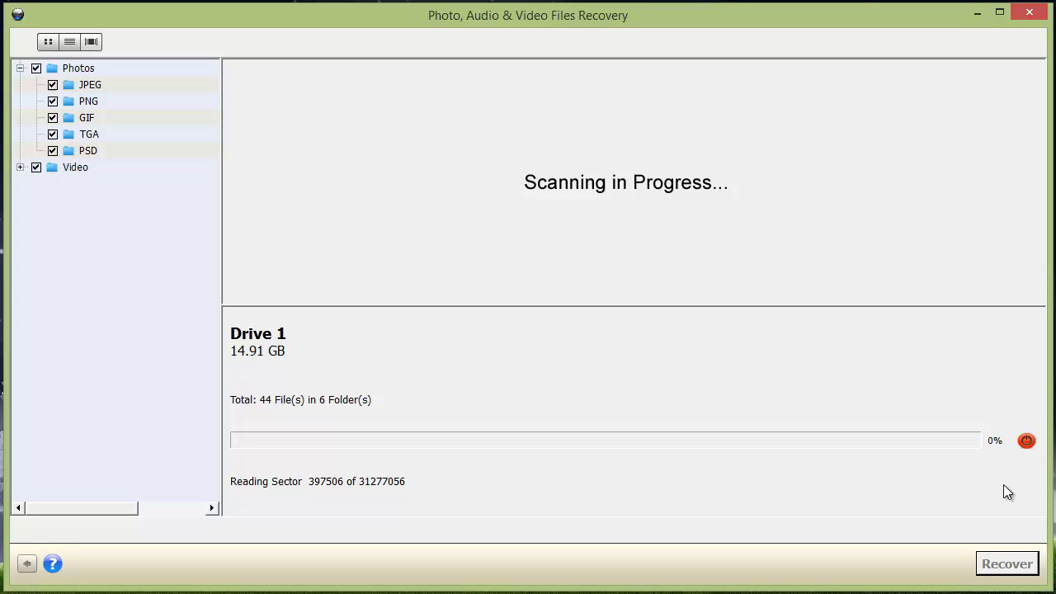
left_click(1027, 441)
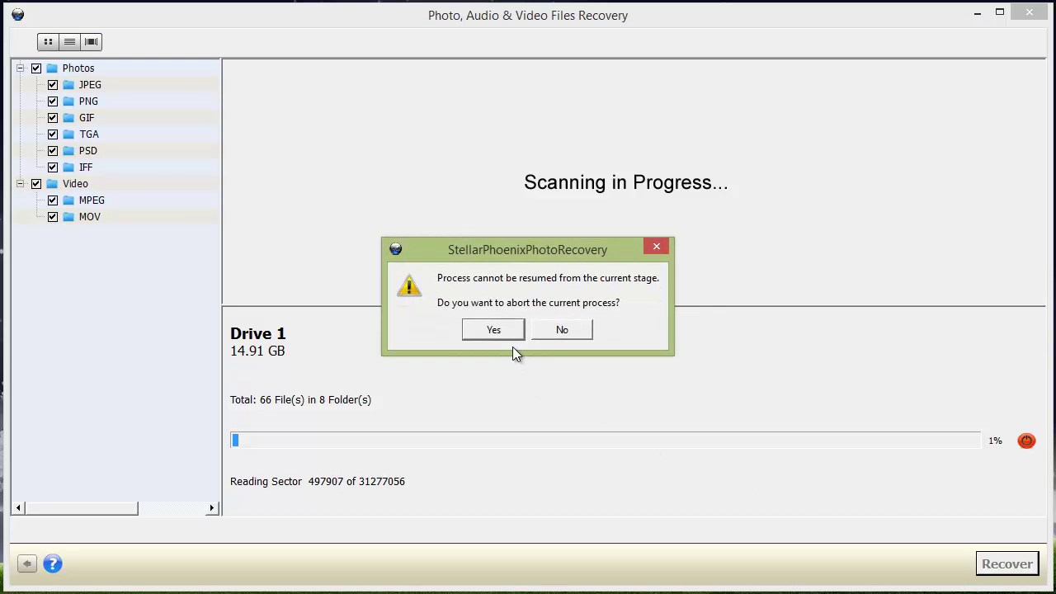
left_click(494, 331)
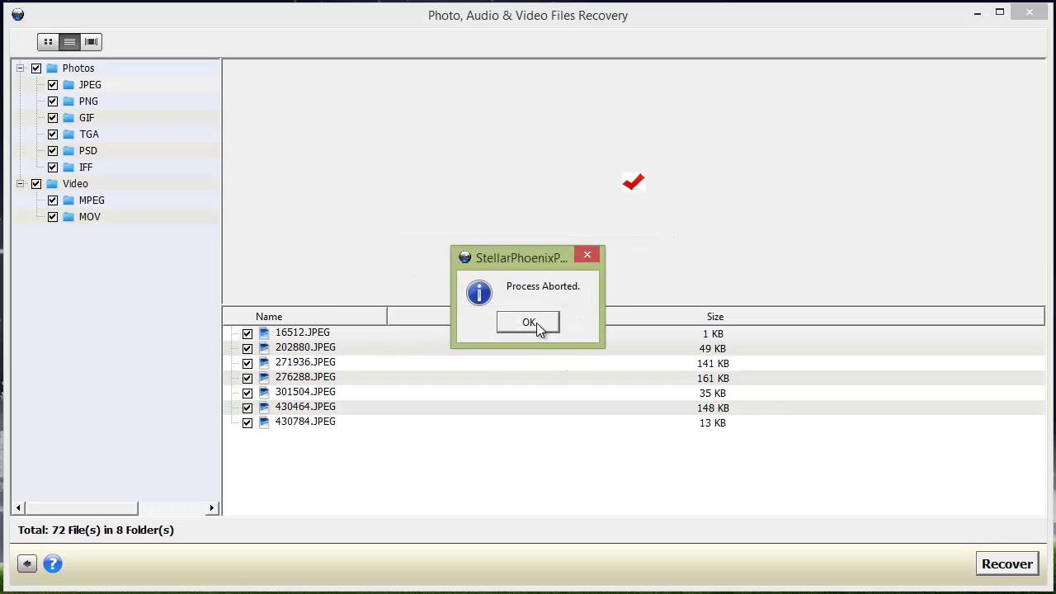
left_click(529, 322)
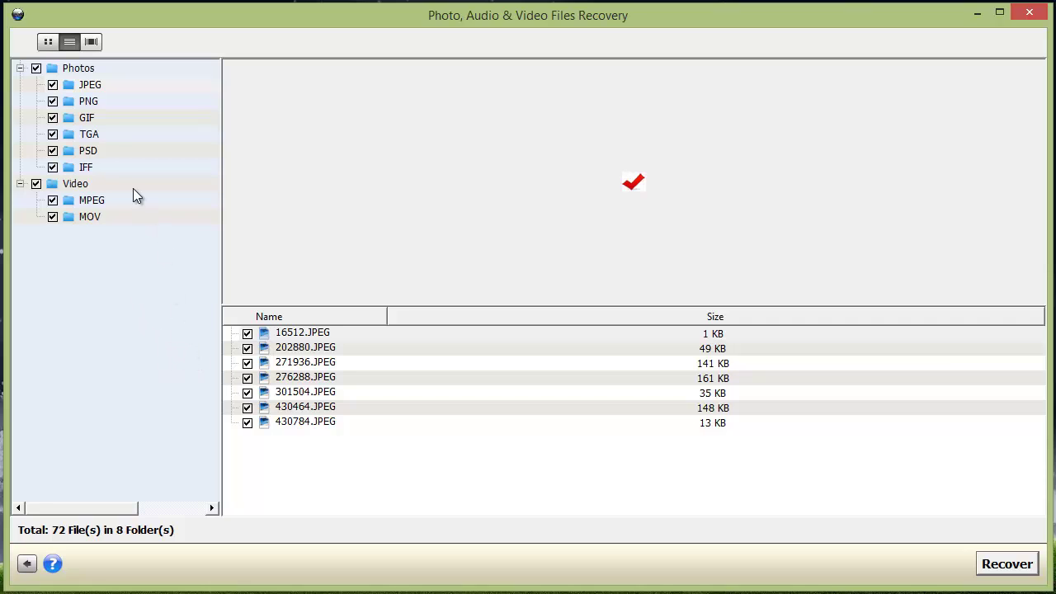
- Open the PNG results and preview 58508, 89701, 90884, 140524 and 140568.PNG
left_click(91, 89)
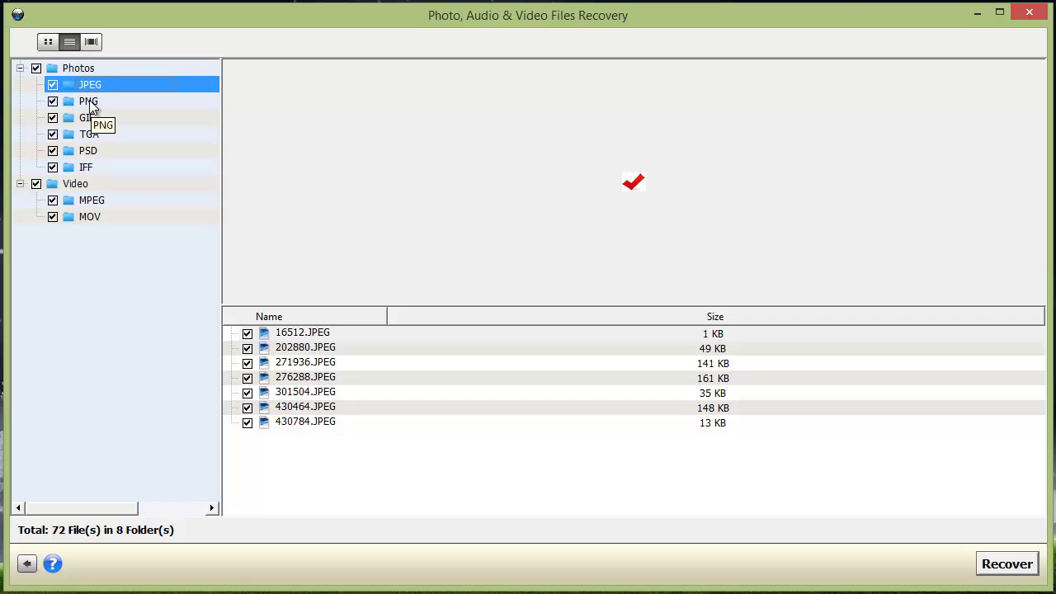
left_click(91, 102)
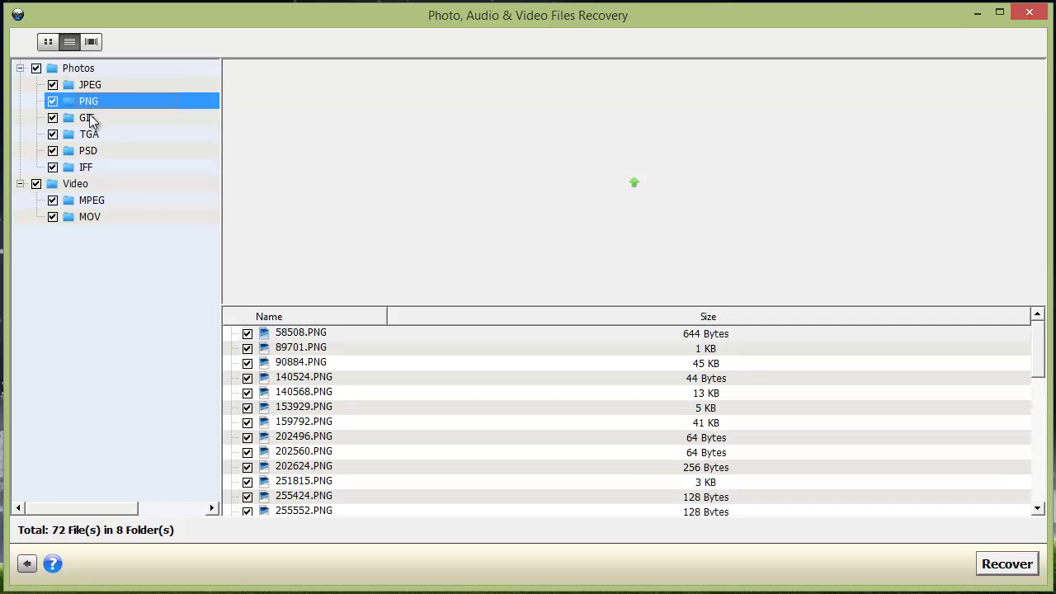
left_click(290, 337)
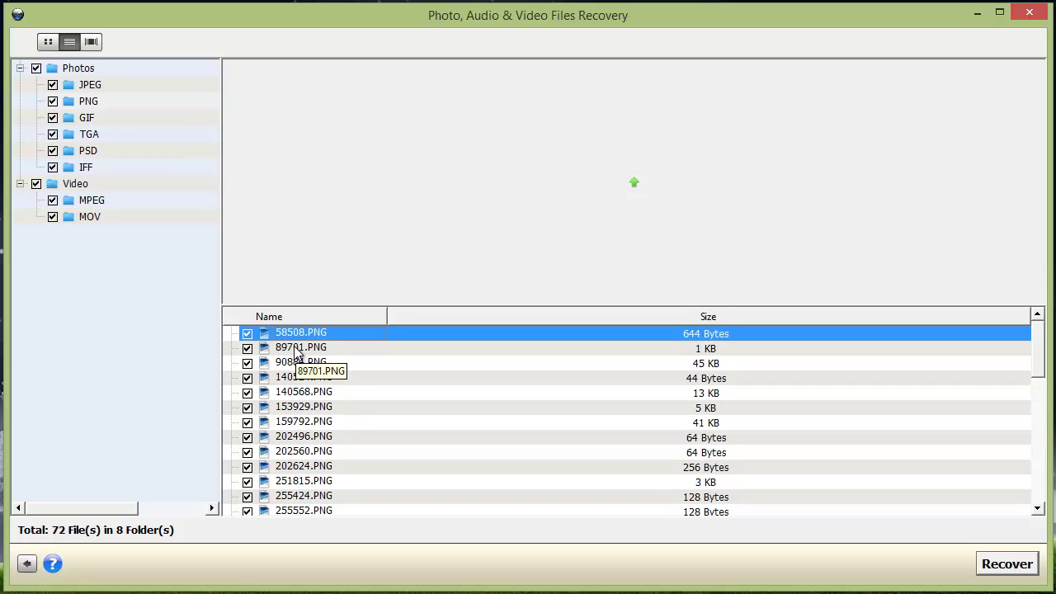
left_click(297, 350)
left_click(299, 365)
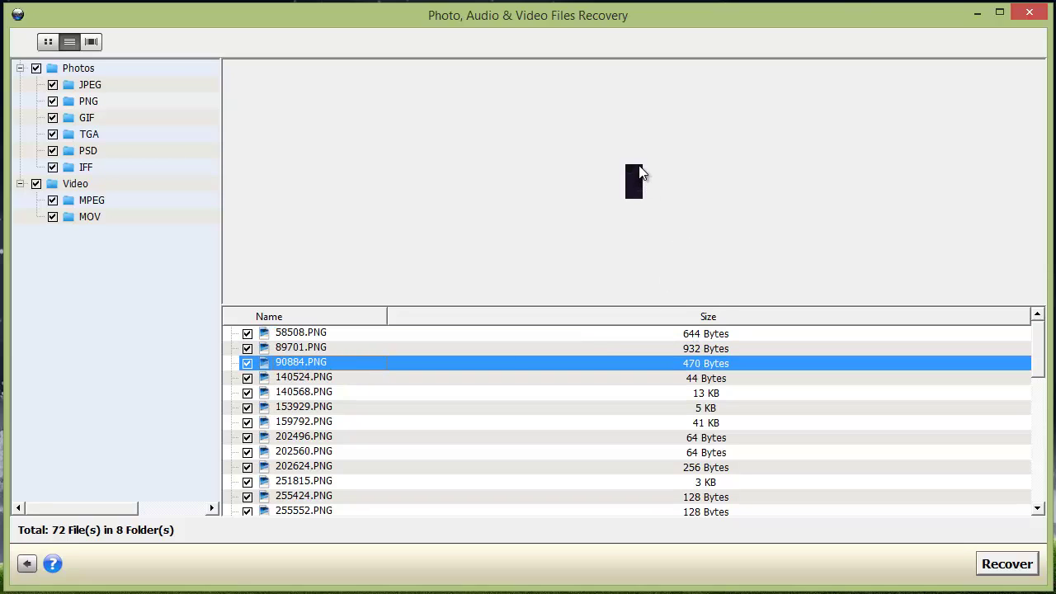
left_click(319, 378)
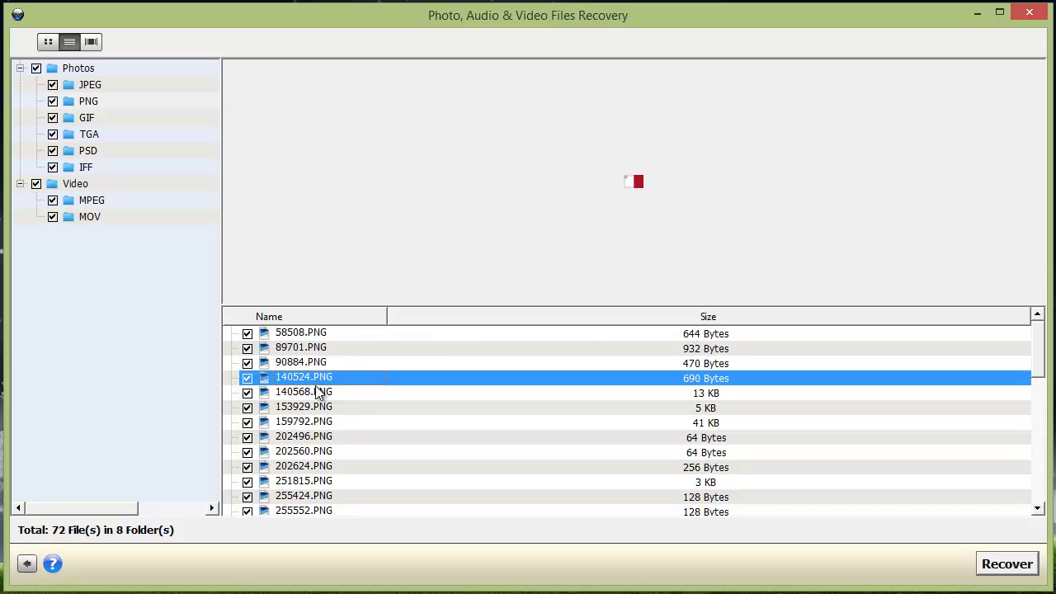
left_click(316, 389)
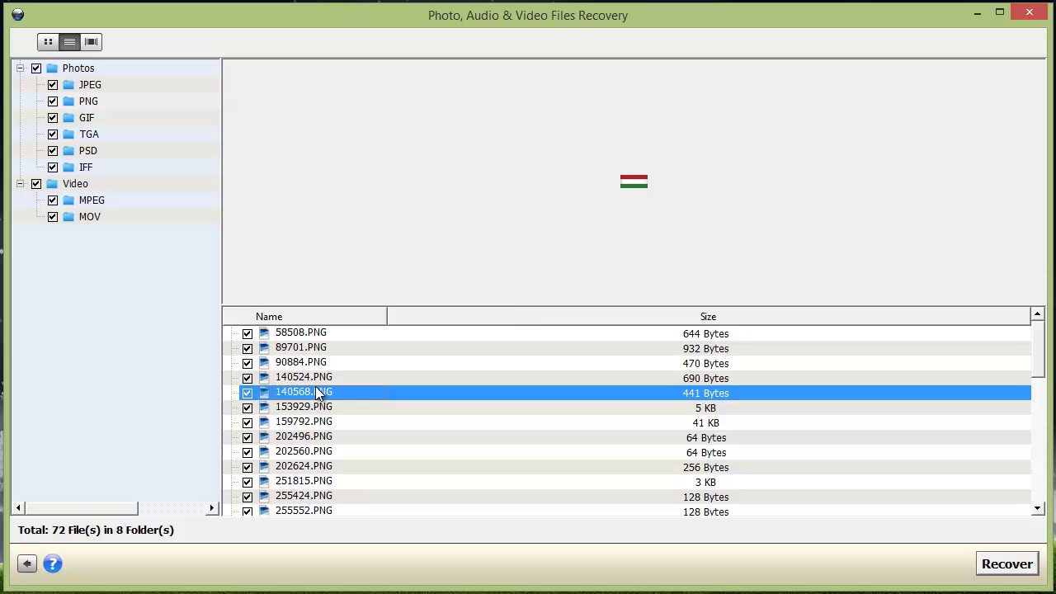
- View the PNGs as thumbnails, then in List View preview 58508, 90884 and 140568.PNG
left_click(48, 43)
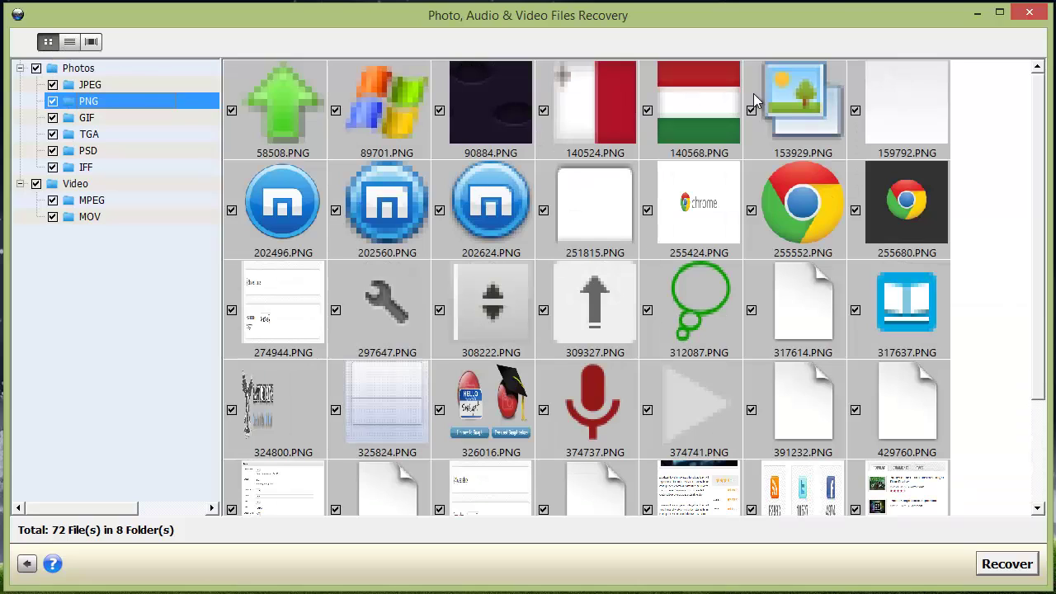
left_click(66, 44)
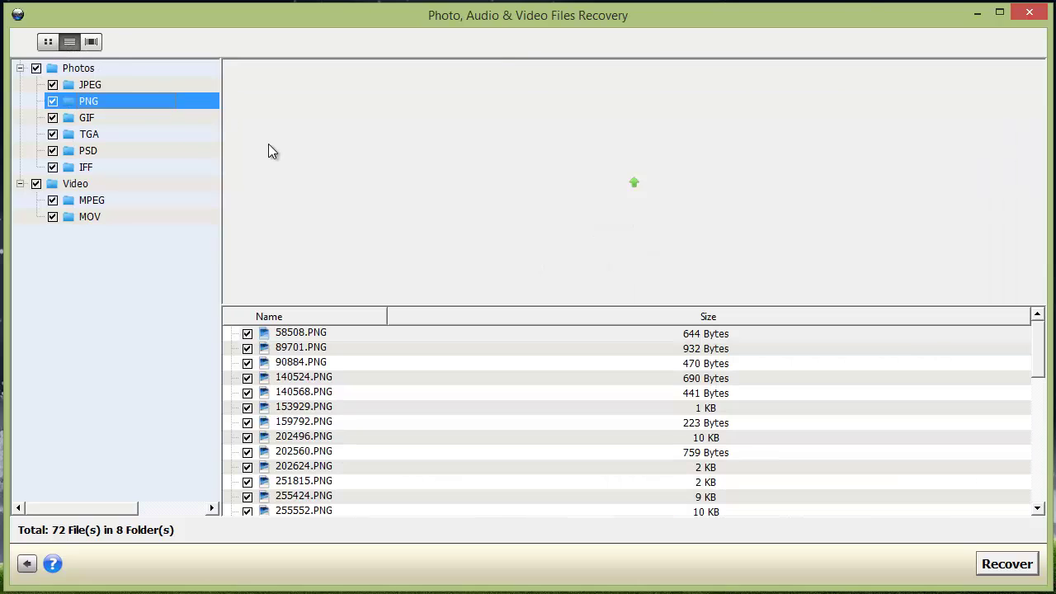
left_click(301, 334)
left_click(302, 365)
left_click(306, 392)
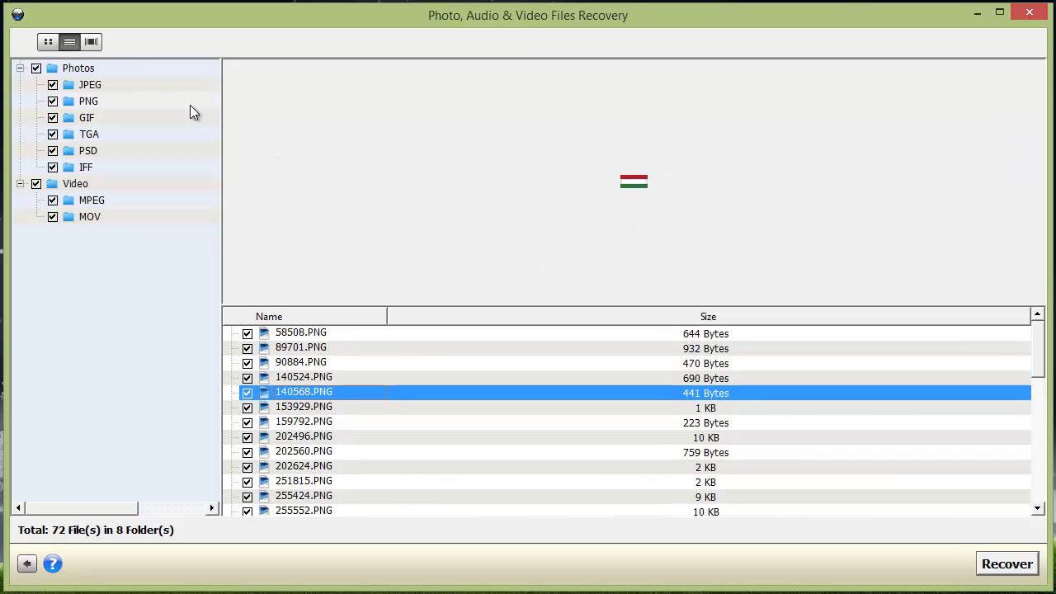
- Switch to cover-flow view and flip forward through the PNG images
left_click(92, 42)
left_click(753, 181)
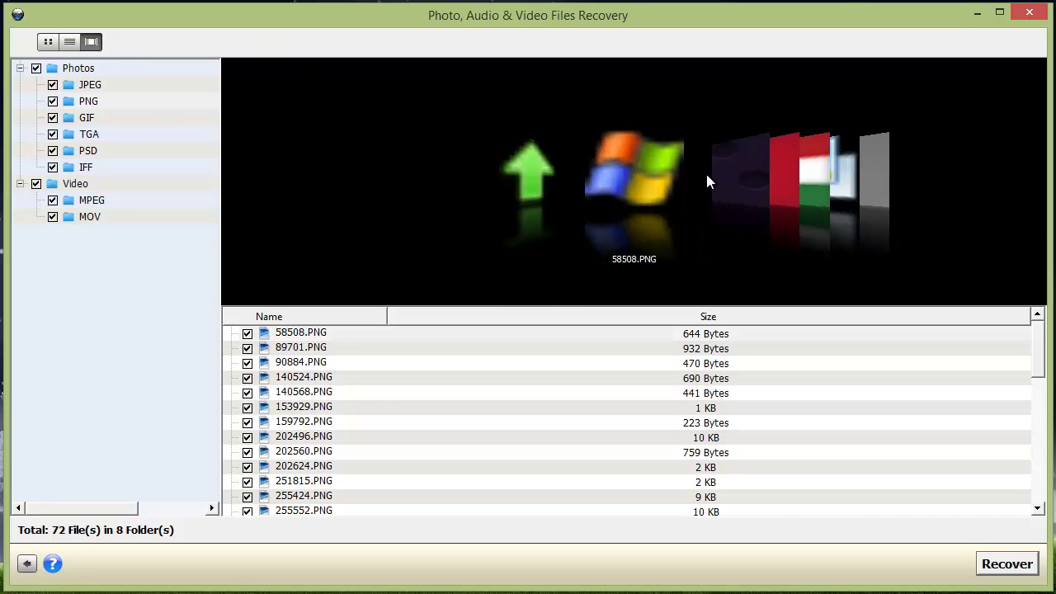
left_click(701, 178)
left_click(721, 179)
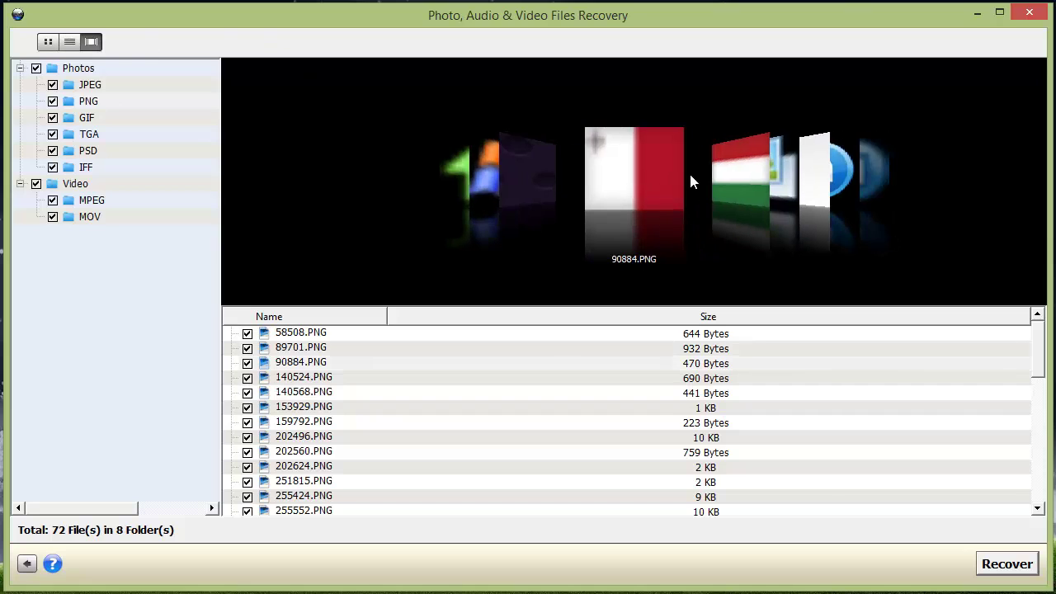
left_click(697, 177)
left_click(722, 175)
left_click(722, 175)
left_click(722, 175)
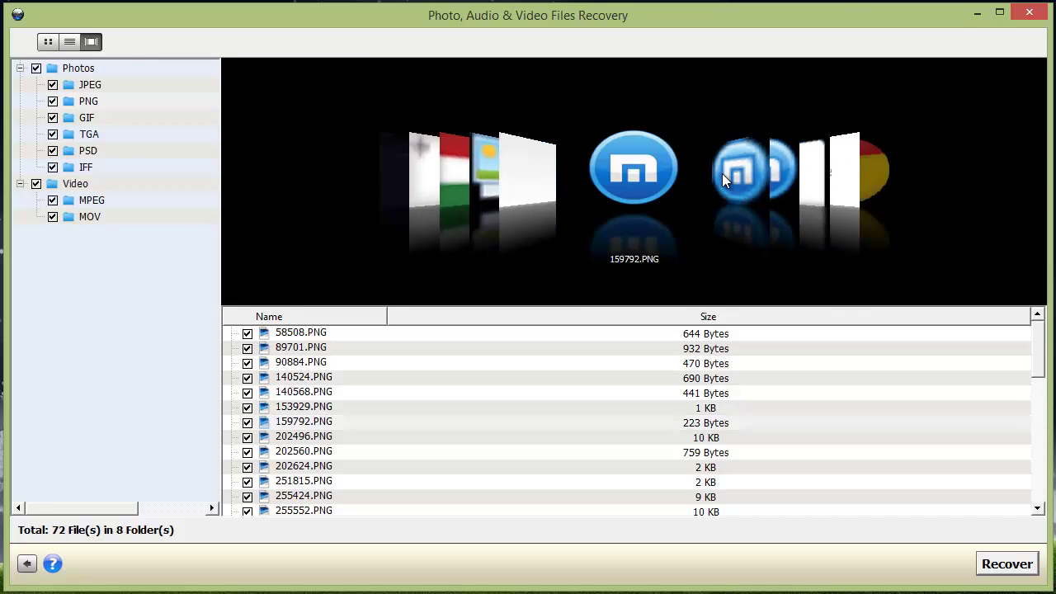
left_click(830, 181)
left_click(767, 188)
left_click(767, 188)
left_click(767, 188)
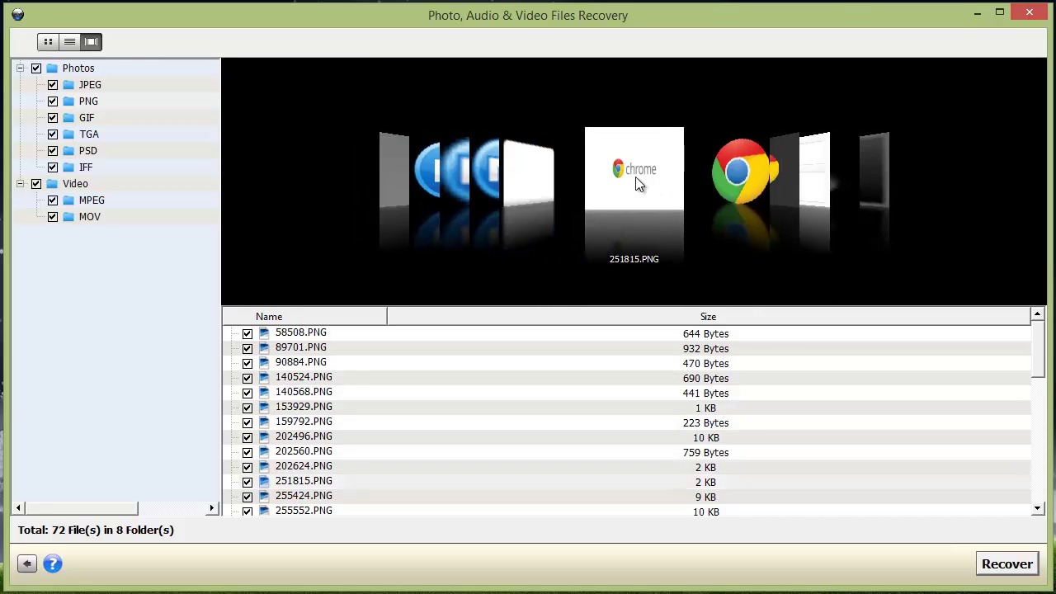
- Flip back a few images, then jump the cover flow to 140568.PNG and 159792.PNG
scroll(525, 167, "down", 1)
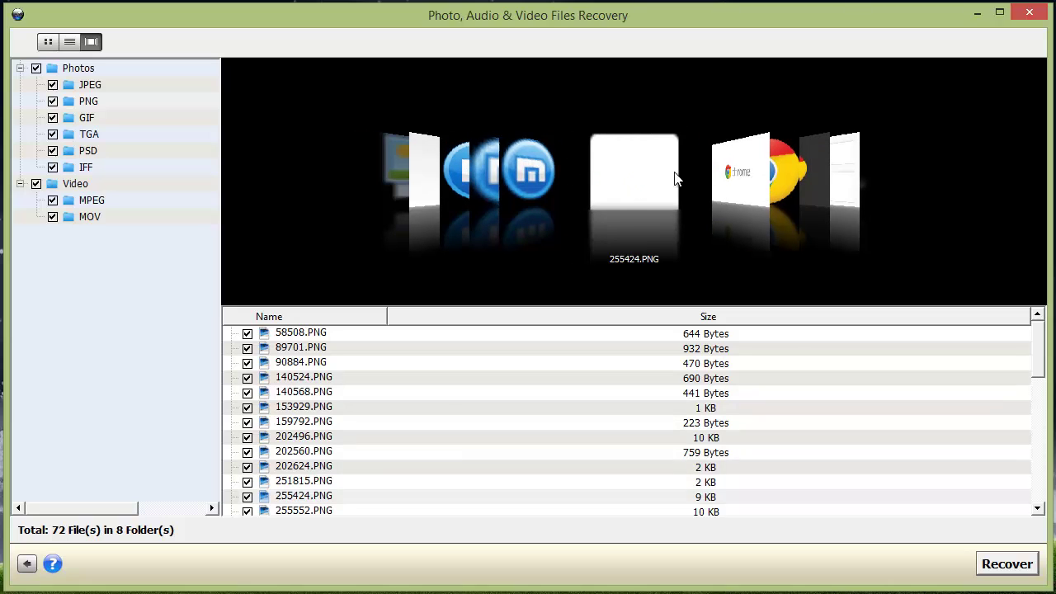
left_click(418, 161)
left_click(456, 173)
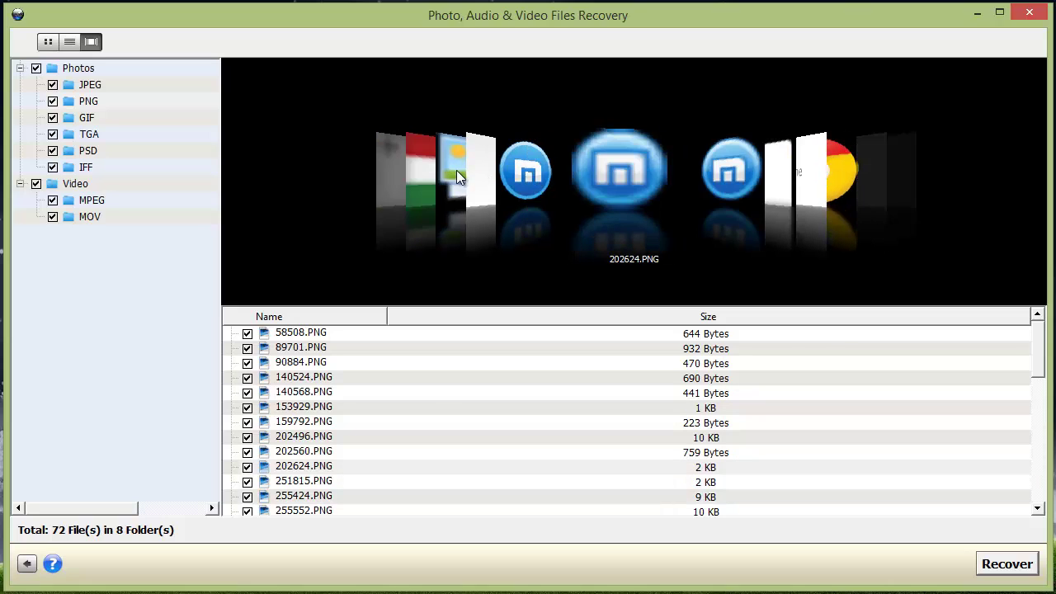
left_click(499, 183)
scroll(655, 185, "up", 1)
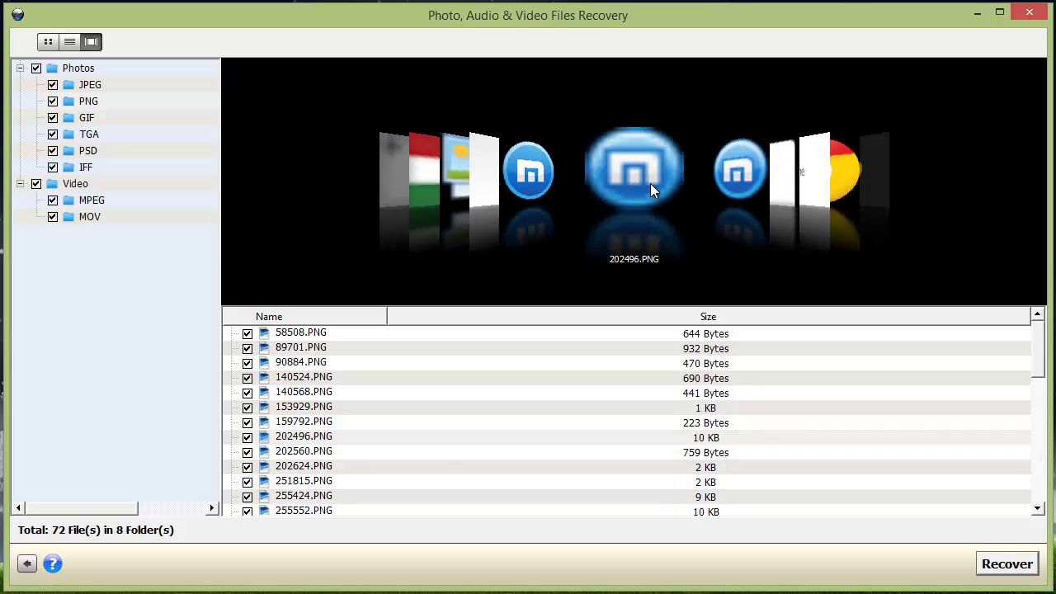
left_click(317, 395)
left_click(318, 423)
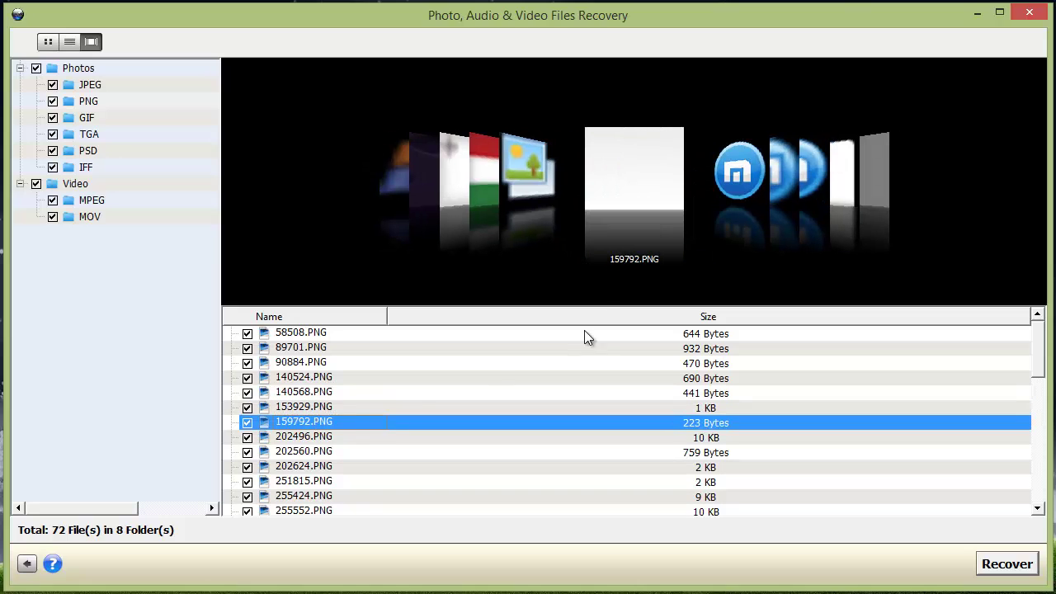